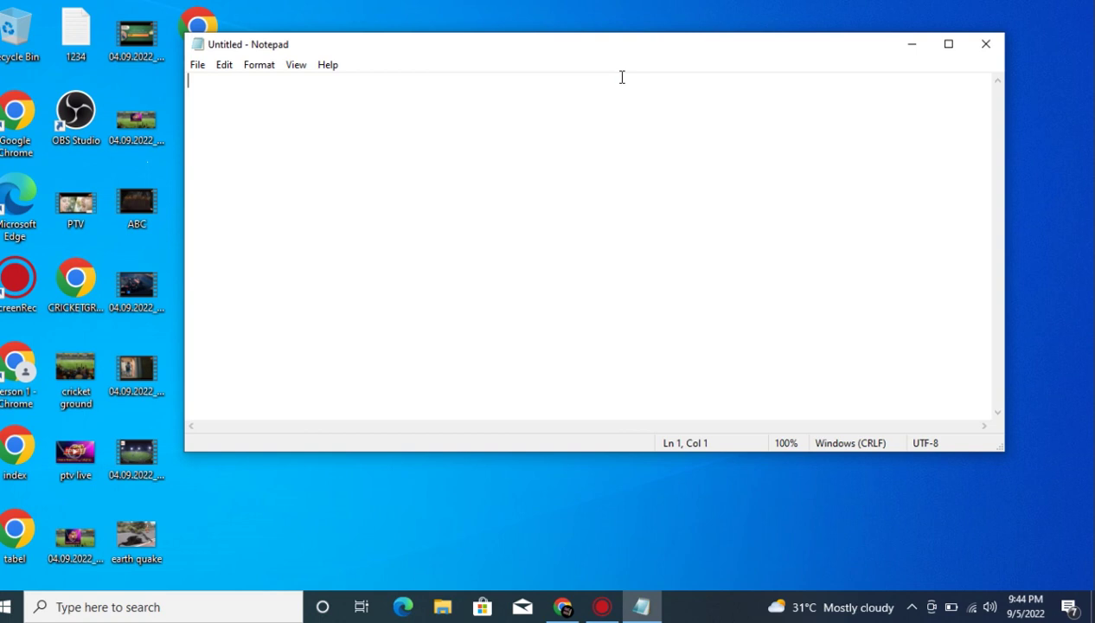
- Maximize the empty Notepad window, start the note with "today", and enlarge its text to 360% zoom
{"action": "double_click", "coordinate": [773, 45]}
{"action": "key", "text": "ctrl+plus"}
{"action": "key", "text": "ctrl+plus"}
{"action": "key", "text": "ctrl+plus"}
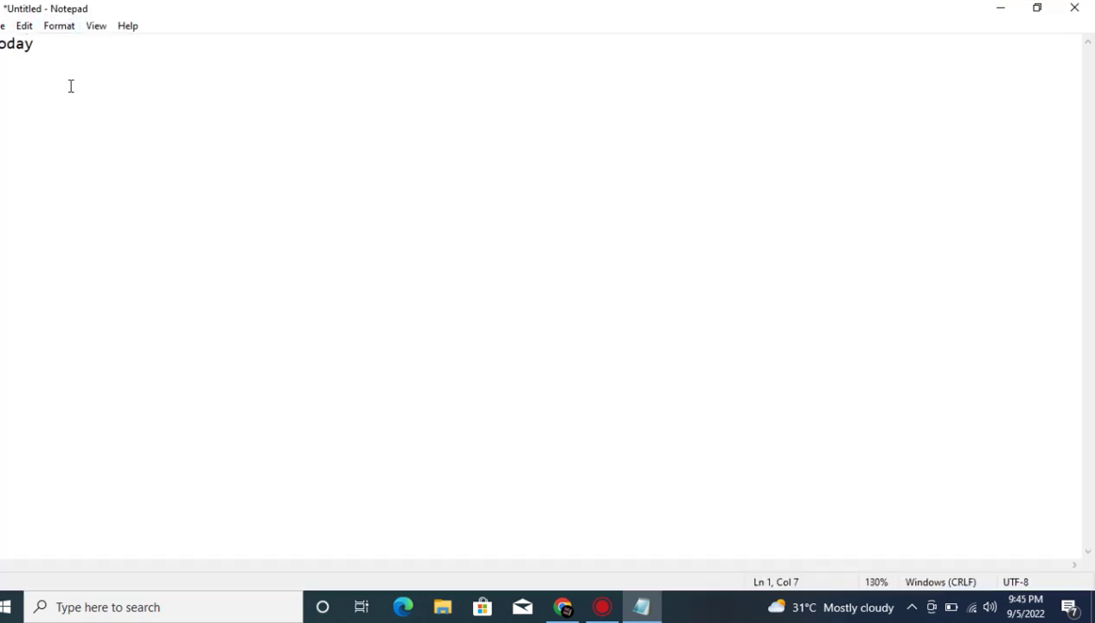
{"action": "key", "text": "ctrl+plus"}
{"action": "key", "text": "ctrl+plus"}
{"action": "key", "text": "ctrl+plus"}
{"action": "key", "text": "ctrl+plus"}
{"action": "key", "text": "ctrl+plus"}
{"action": "key", "text": "ctrl+plus"}
{"action": "key", "text": "ctrl+plus"}
{"action": "key", "text": "ctrl+plus"}
{"action": "key", "text": "ctrl+plus"}
{"action": "key", "text": "ctrl+plus"}
{"action": "key", "text": "ctrl+plus"}
{"action": "key", "text": "ctrl+plus"}
{"action": "key", "text": "ctrl+plus"}
{"action": "key", "text": "ctrl+plus"}
{"action": "key", "text": "ctrl+plus"}
{"action": "key", "text": "ctrl+plus"}
{"action": "key", "text": "ctrl+plus"}
{"action": "key", "text": "ctrl+plus"}
{"action": "key", "text": "ctrl+plus"}
{"action": "key", "text": "ctrl+plus"}
{"action": "key", "text": "ctrl+plus"}
{"action": "key", "text": "ctrl+plus"}
{"action": "key", "text": "ctrl+plus"}
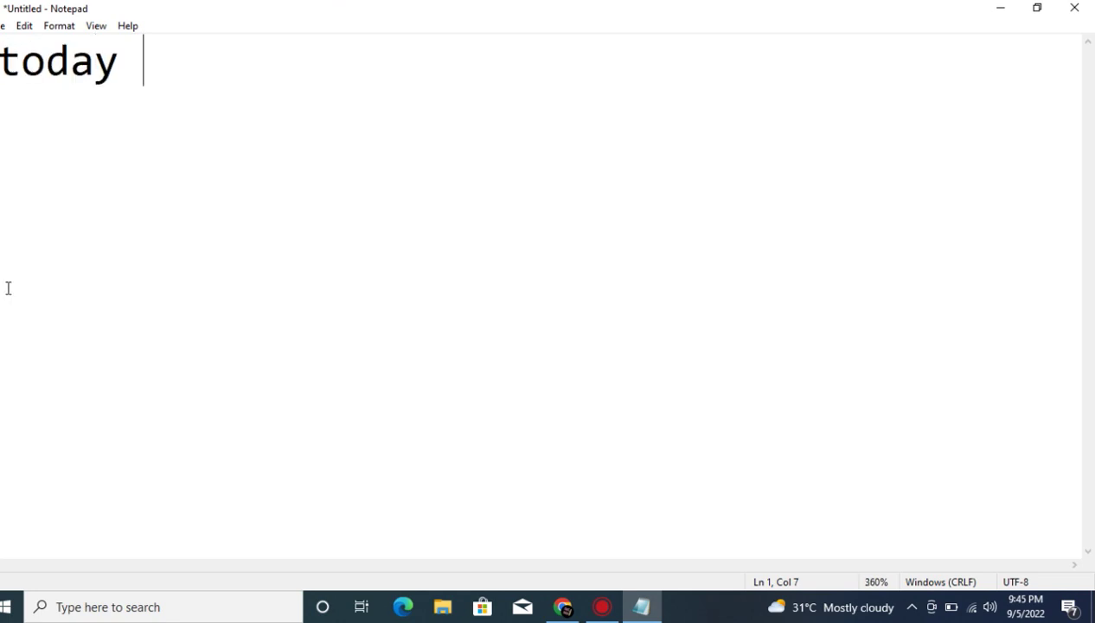
- Continue the note with "we are going to clear json kind of errors so" and close it without saving
{"action": "type", "text": "we "}
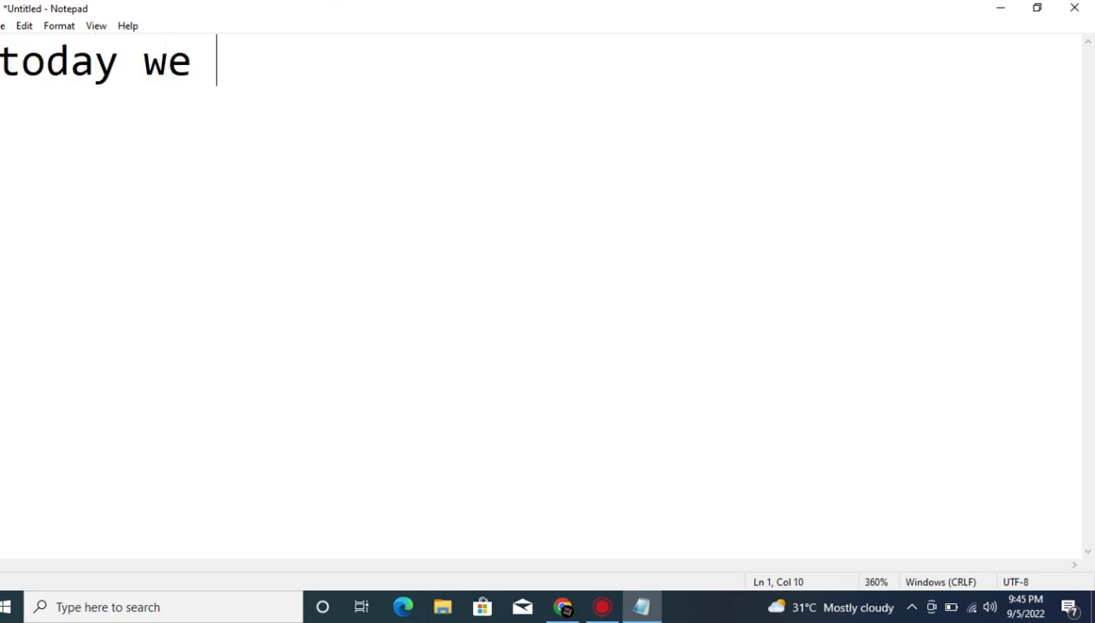
{"action": "type", "text": "are going "}
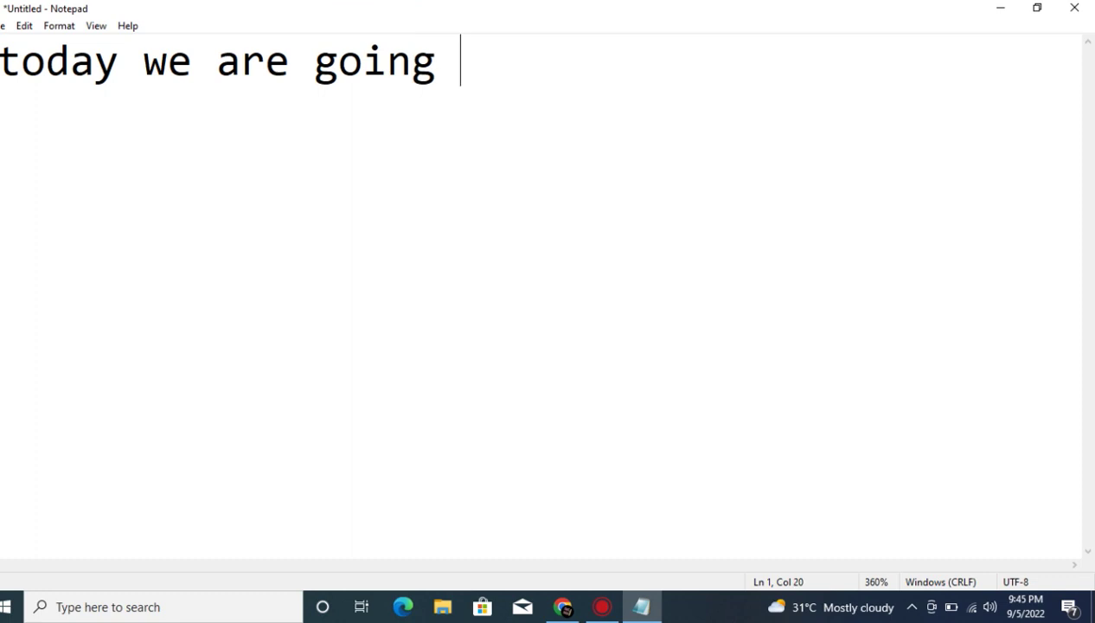
{"action": "type", "text": "to clear js"}
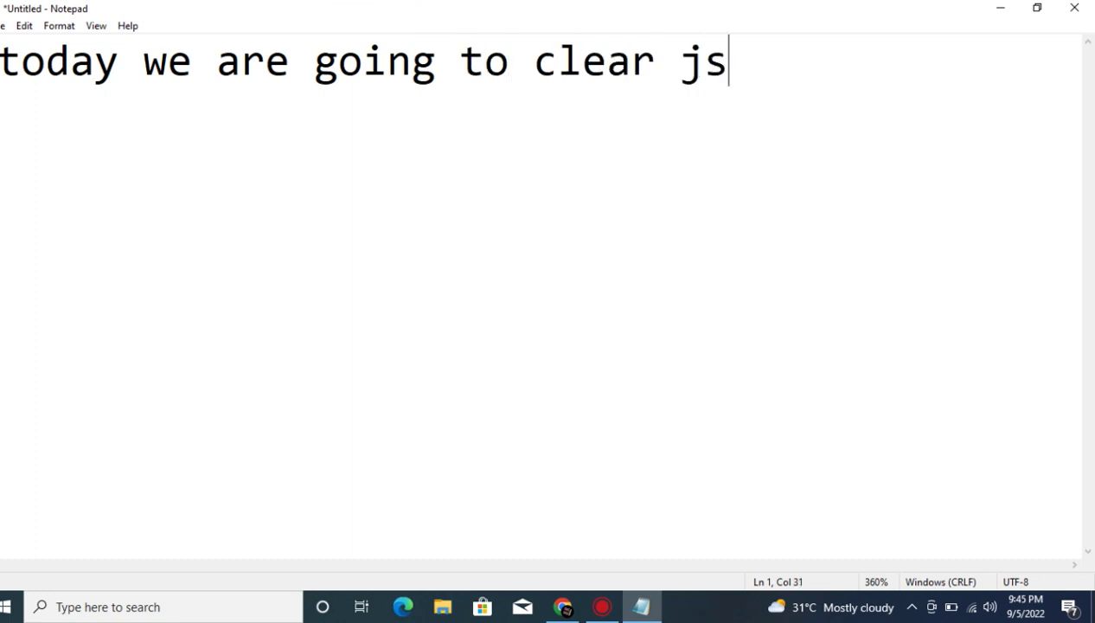
{"action": "type", "text": "on"}
{"action": "key", "text": "BackSpace"}
{"action": "key", "text": "BackSpace"}
{"action": "type", "text": "on kind of err"}
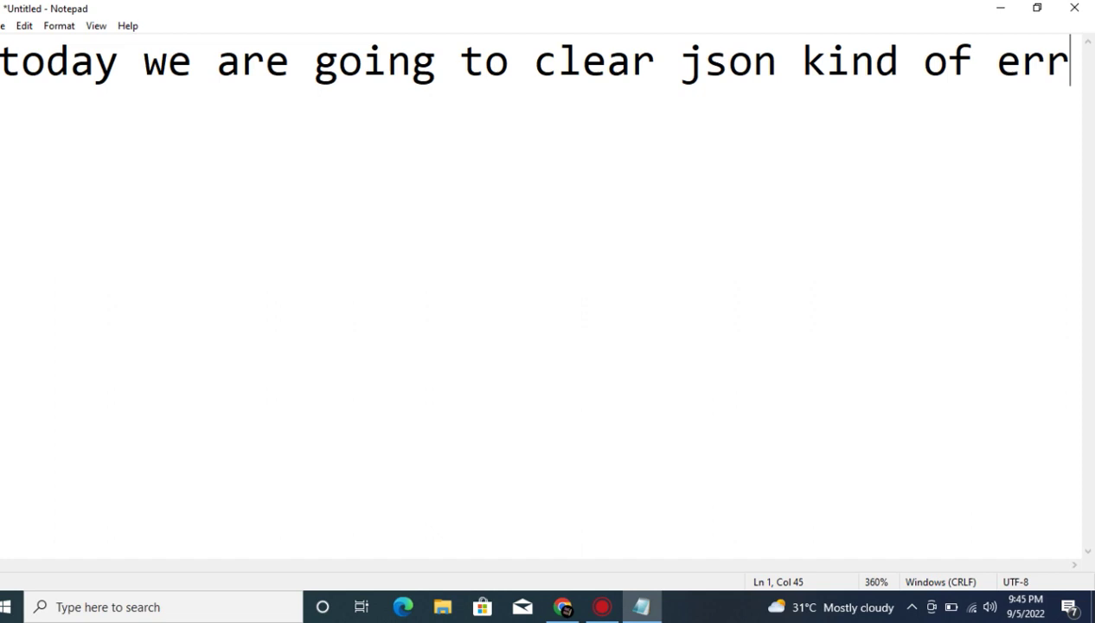
{"action": "type", "text": "ors i"}
{"action": "key", "text": "BackSpace"}
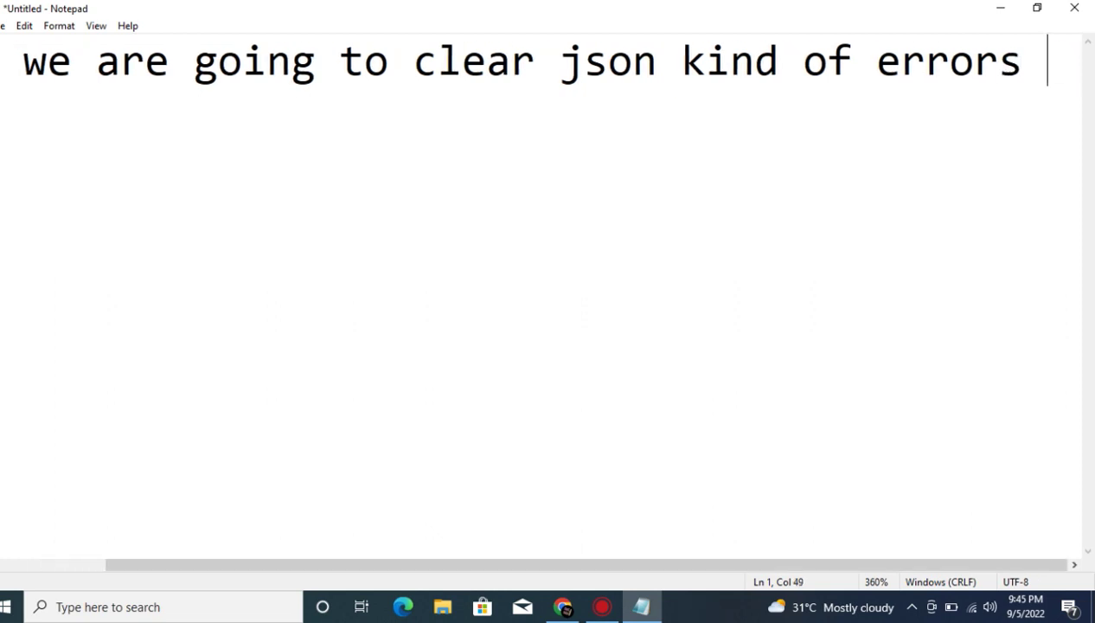
{"action": "type", "text": "so"}
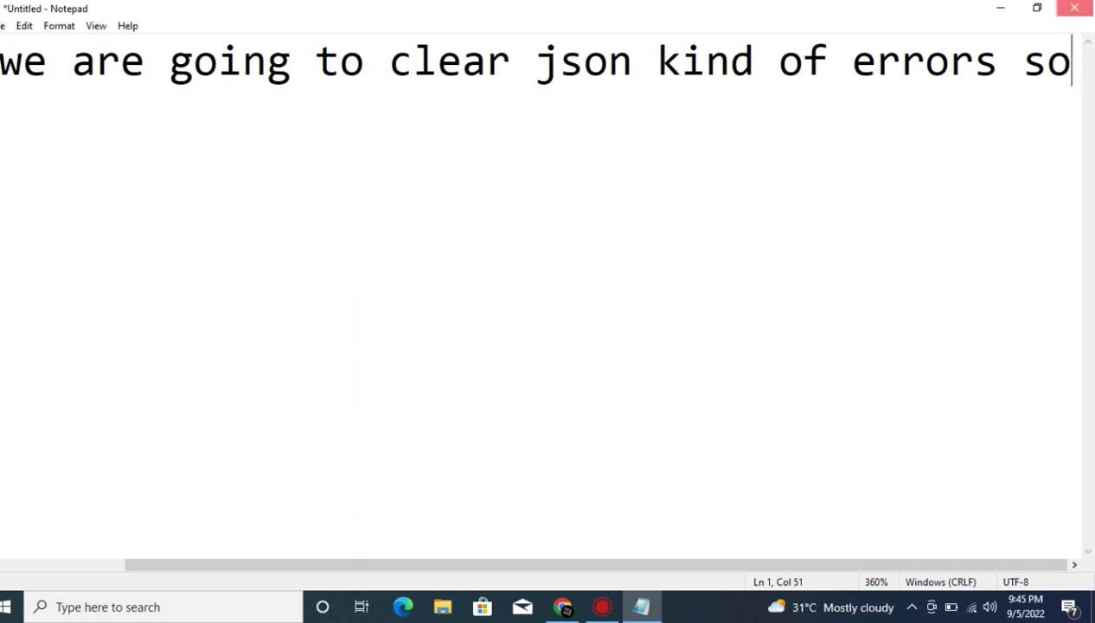
{"action": "left_click", "coordinate": [1075, 8]}
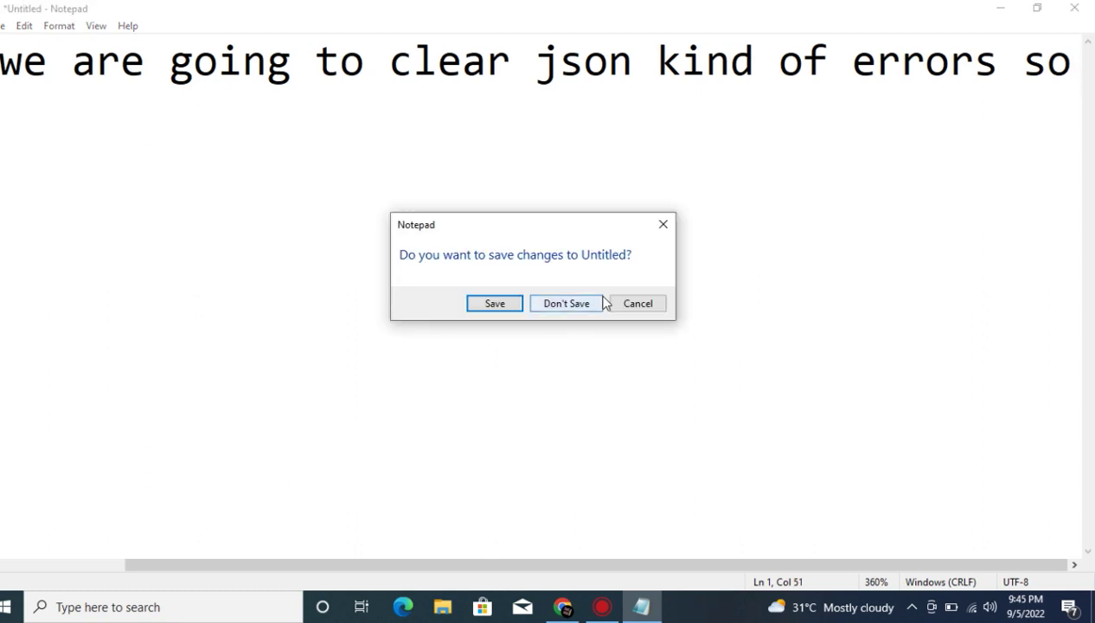
{"action": "left_click", "coordinate": [564, 303]}
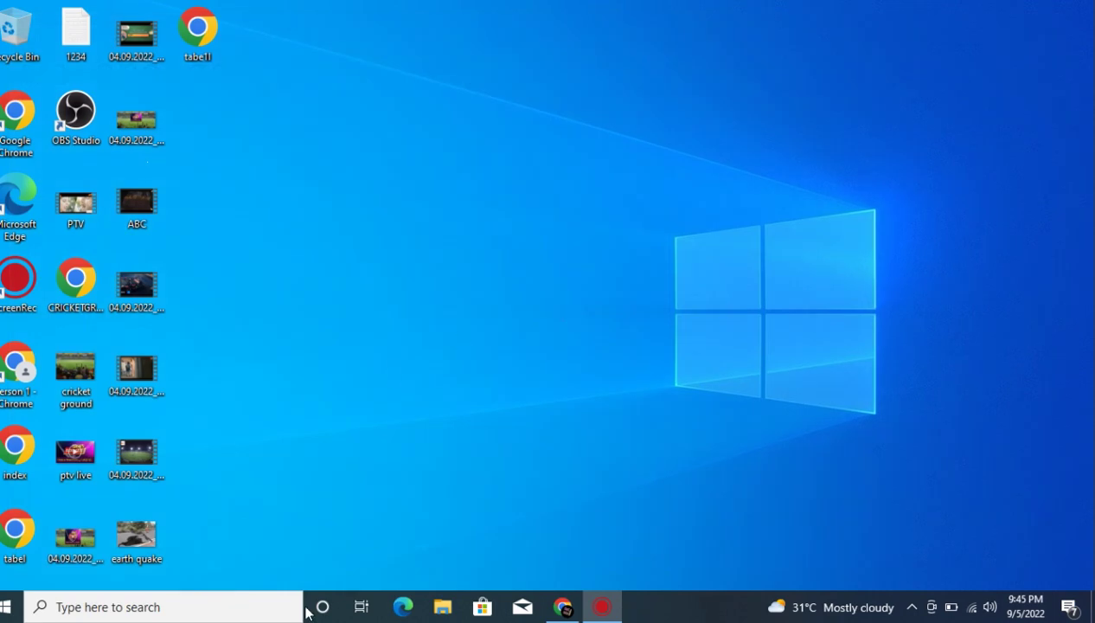
- Switch to Chrome and open the WordPress permalink settings to check the selected URL structure
{"action": "left_click", "coordinate": [562, 608]}
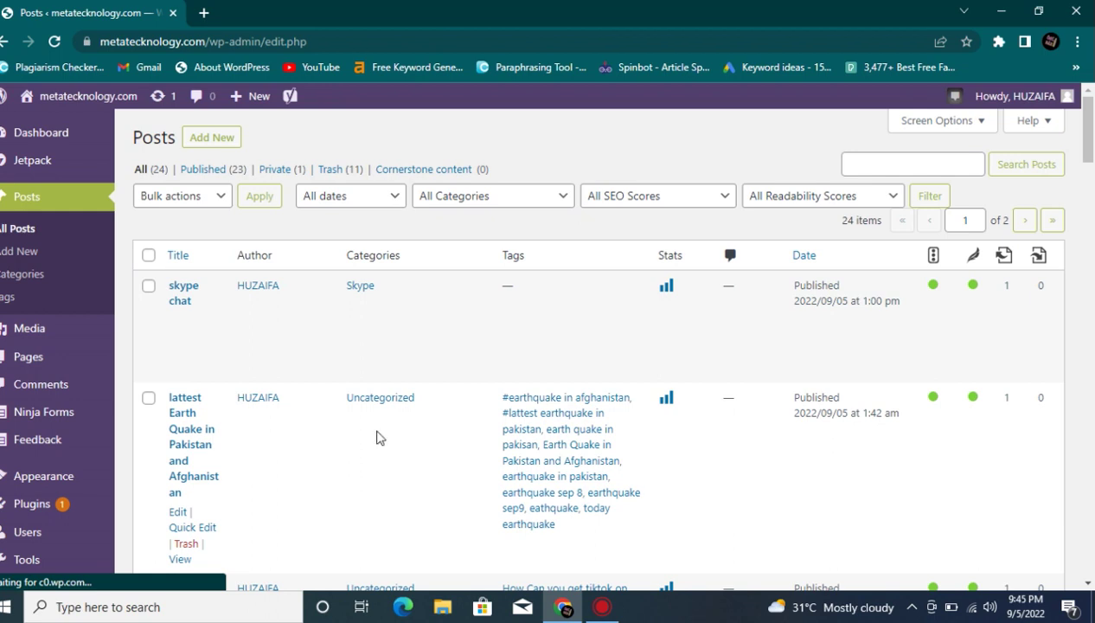
{"action": "scroll", "coordinate": [376, 437], "scroll_direction": "down", "scroll_amount": 3}
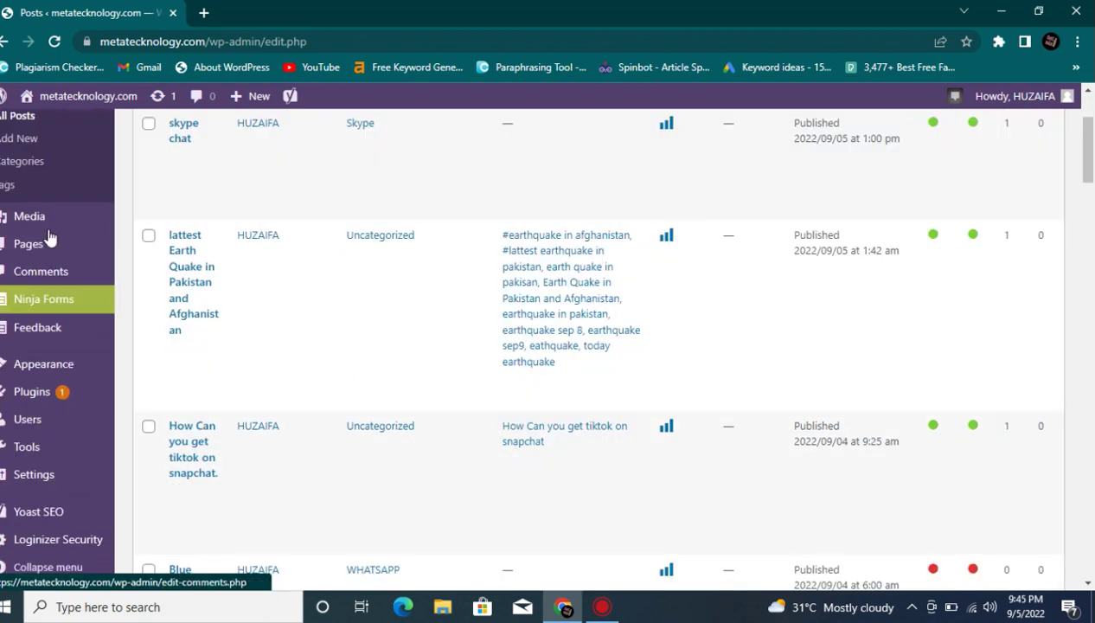
{"action": "mouse_move", "coordinate": [54, 397]}
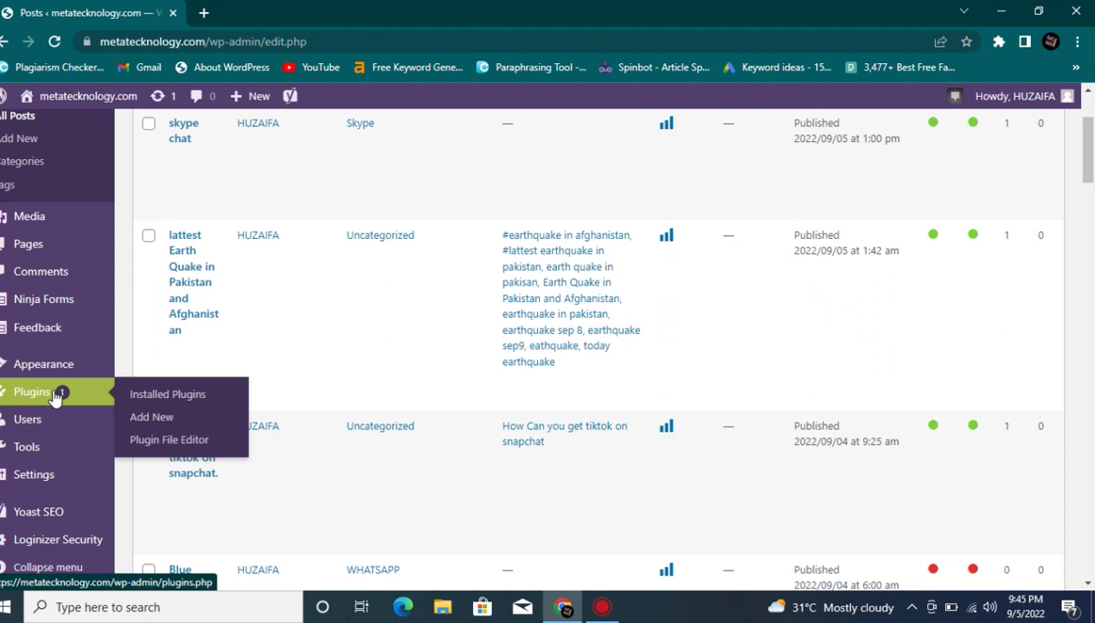
{"action": "mouse_move", "coordinate": [116, 476]}
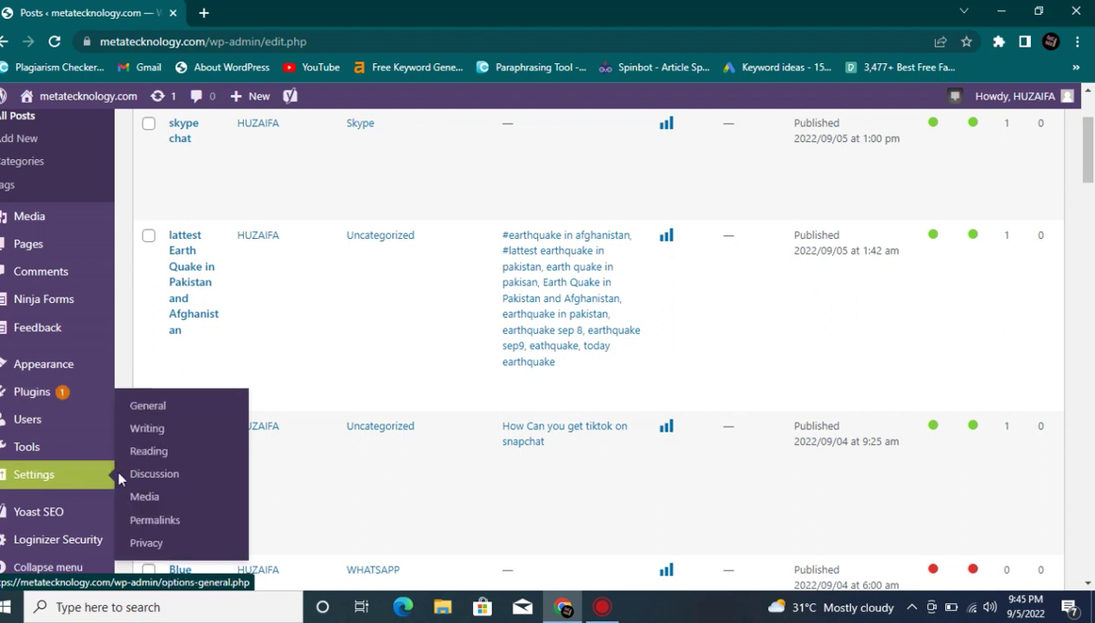
{"action": "left_click", "coordinate": [157, 522]}
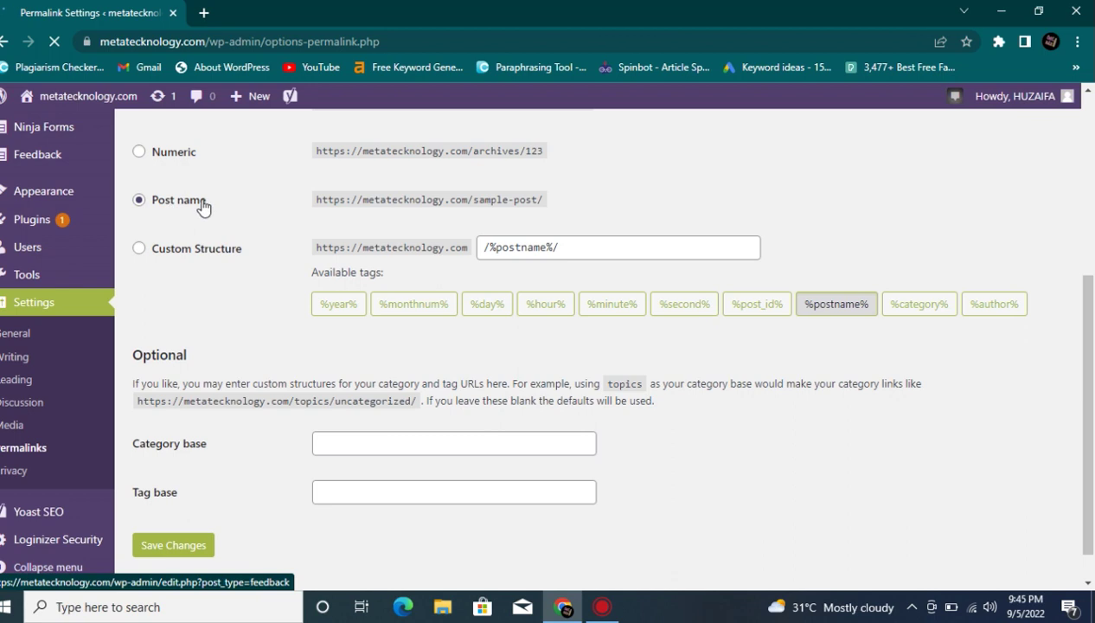
{"action": "scroll", "coordinate": [59, 331], "scroll_direction": "up", "scroll_amount": 4}
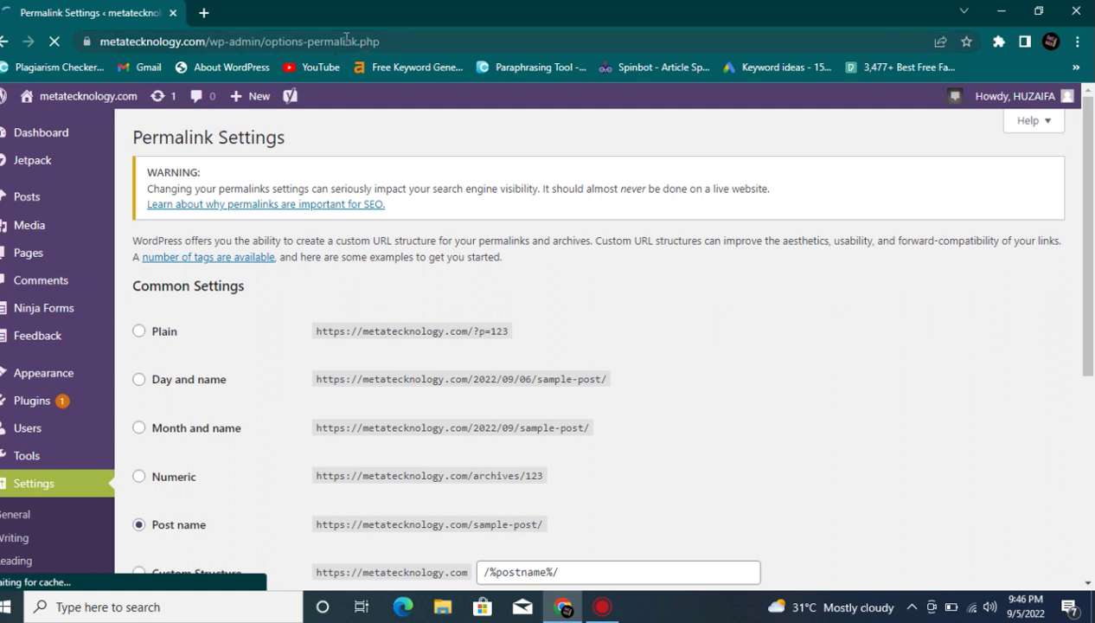
- Replace the path after the site's domain with port 2083 to load the cPanel login at metatecknology.com:2083
{"action": "left_click_drag", "start_coordinate": [381, 42], "coordinate": [197, 42]}
{"action": "left_click", "coordinate": [207, 41]}
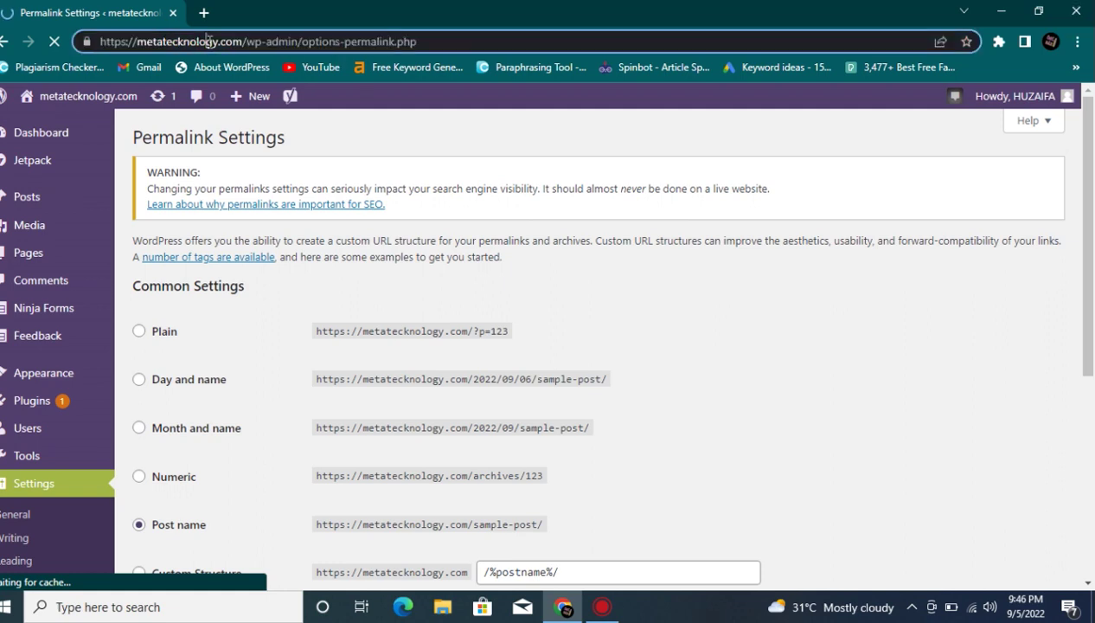
{"action": "left_click_drag", "start_coordinate": [417, 40], "coordinate": [242, 40]}
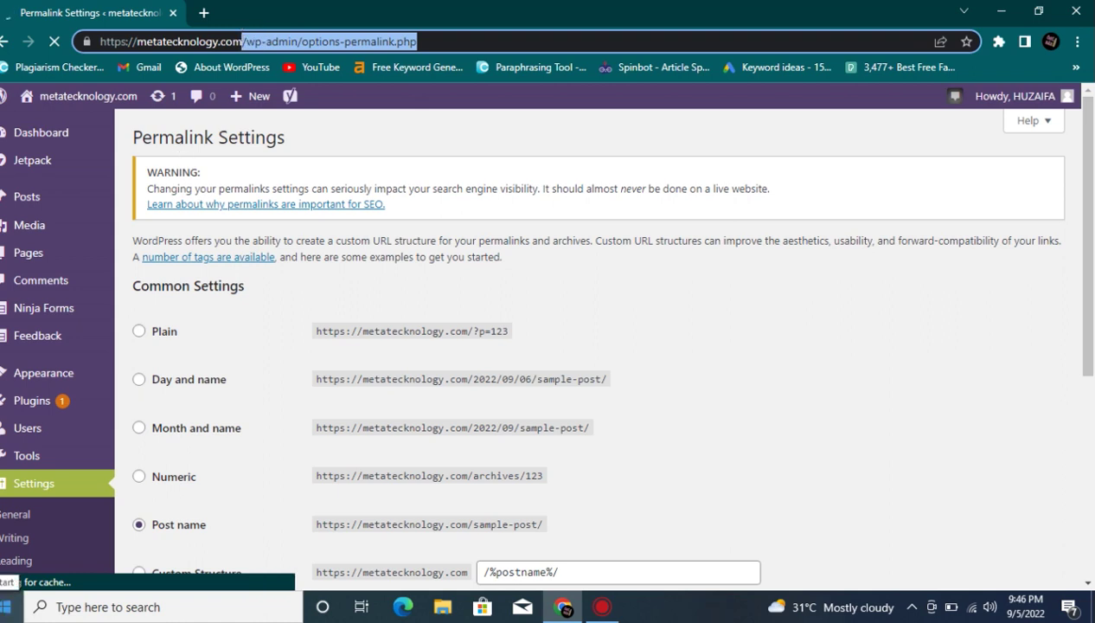
{"action": "key", "text": "BackSpace"}
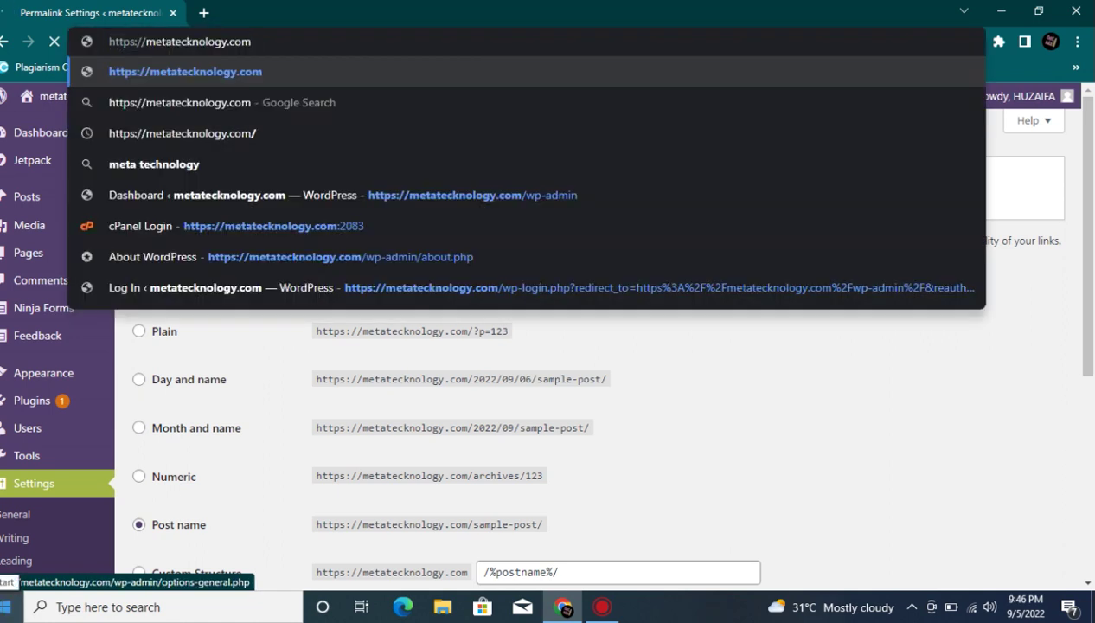
{"action": "type", "text": ":"}
{"action": "type", "text": "20"}
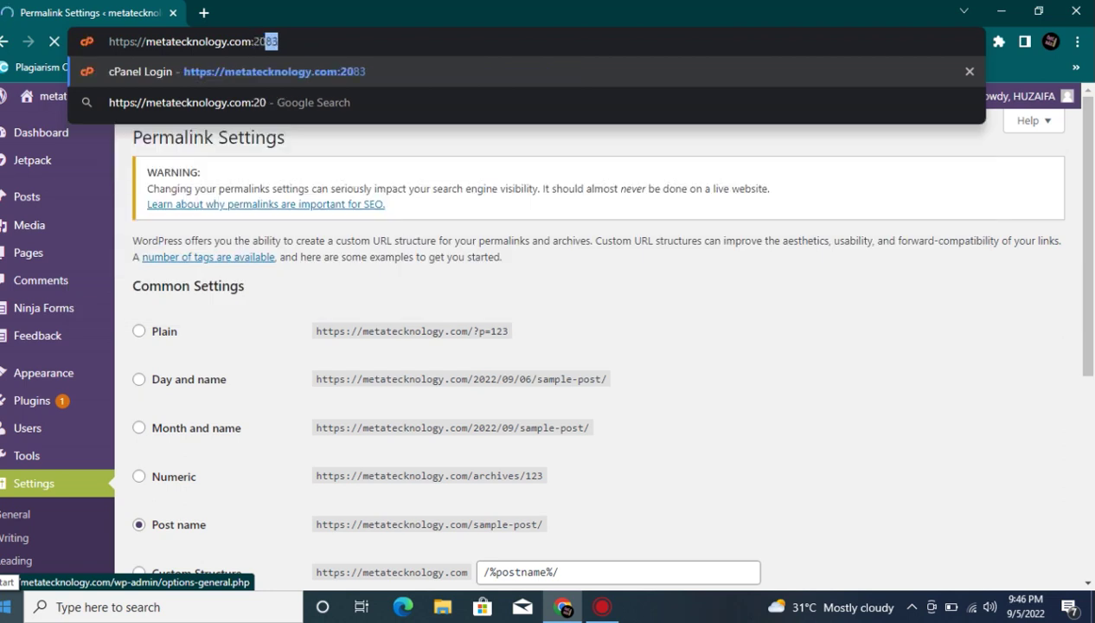
{"action": "key", "text": "Return"}
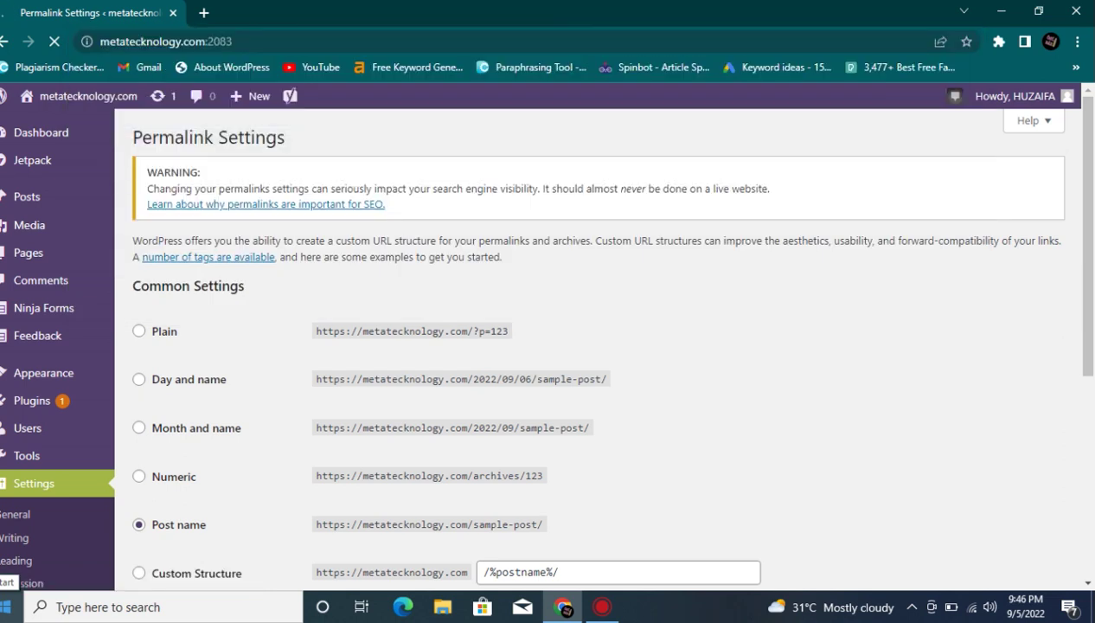
{"action": "mouse_move", "coordinate": [115, 339]}
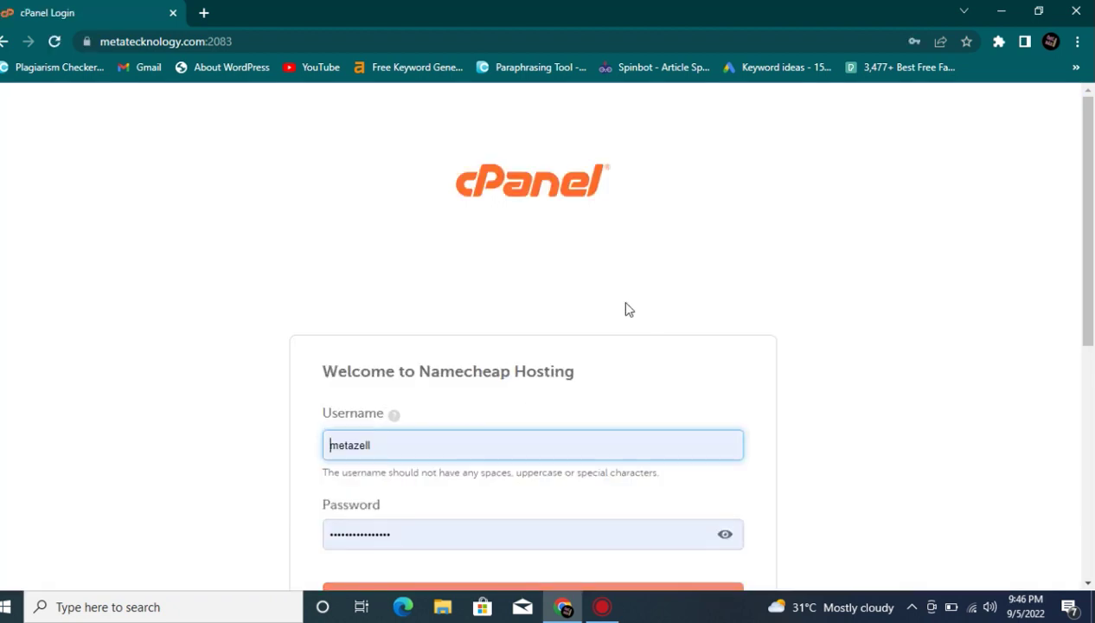
- Log in to cPanel with the saved username and password
{"action": "scroll", "coordinate": [626, 308], "scroll_direction": "down", "scroll_amount": 3}
{"action": "scroll", "coordinate": [628, 251], "scroll_direction": "up", "scroll_amount": 1}
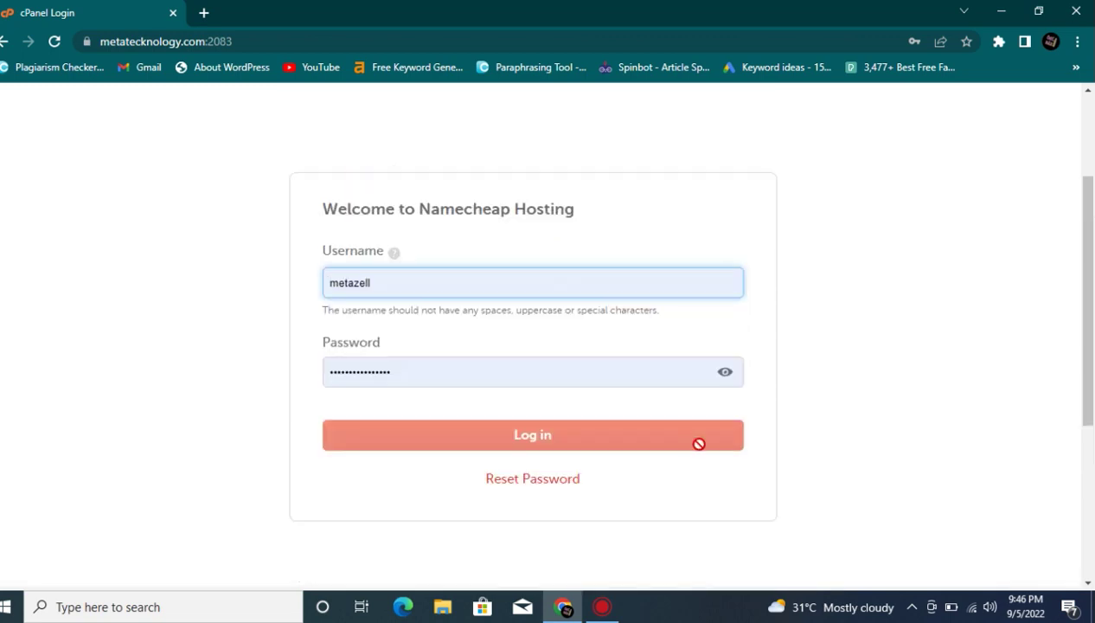
{"action": "left_click", "coordinate": [541, 436]}
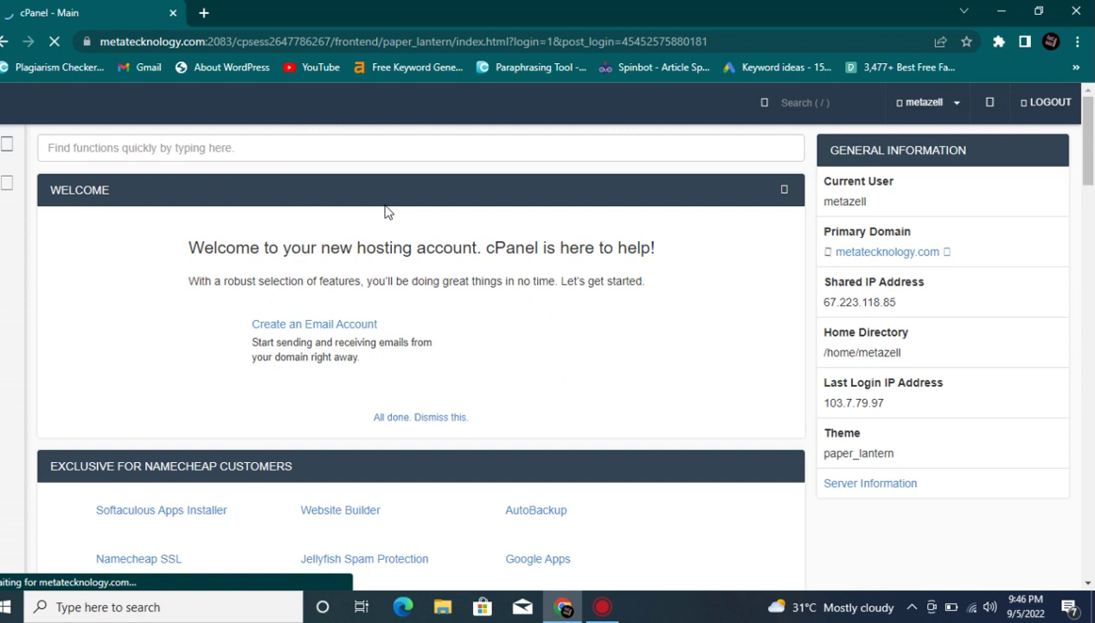
- Open the ModSecurity tool from cPanel's Security section
{"action": "scroll", "coordinate": [231, 231], "scroll_direction": "down", "scroll_amount": 3}
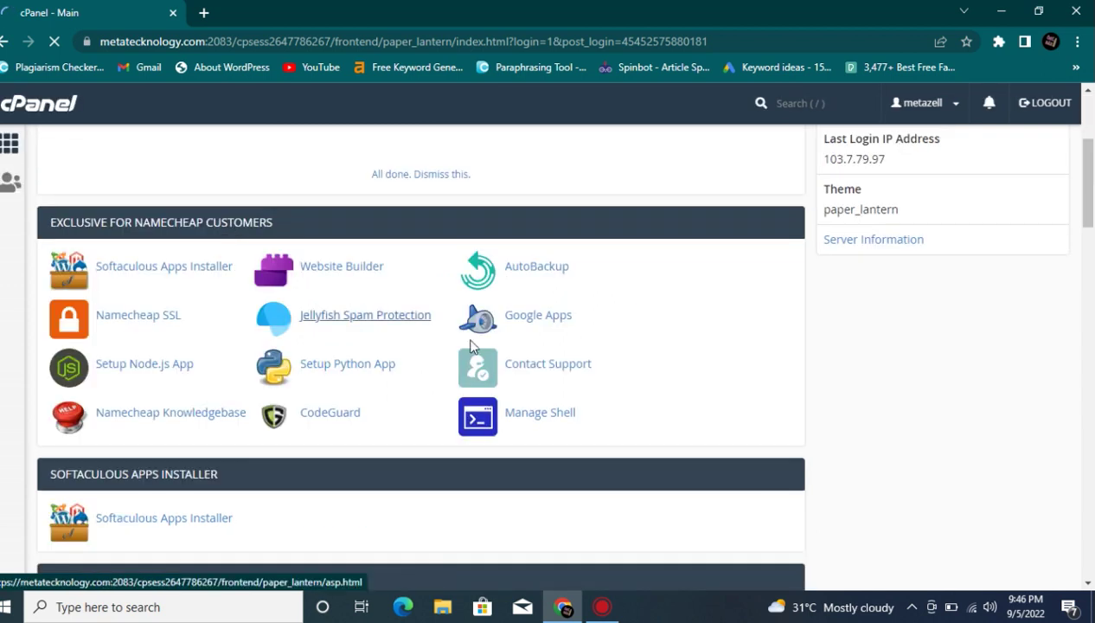
{"action": "scroll", "coordinate": [472, 347], "scroll_direction": "down", "scroll_amount": 2}
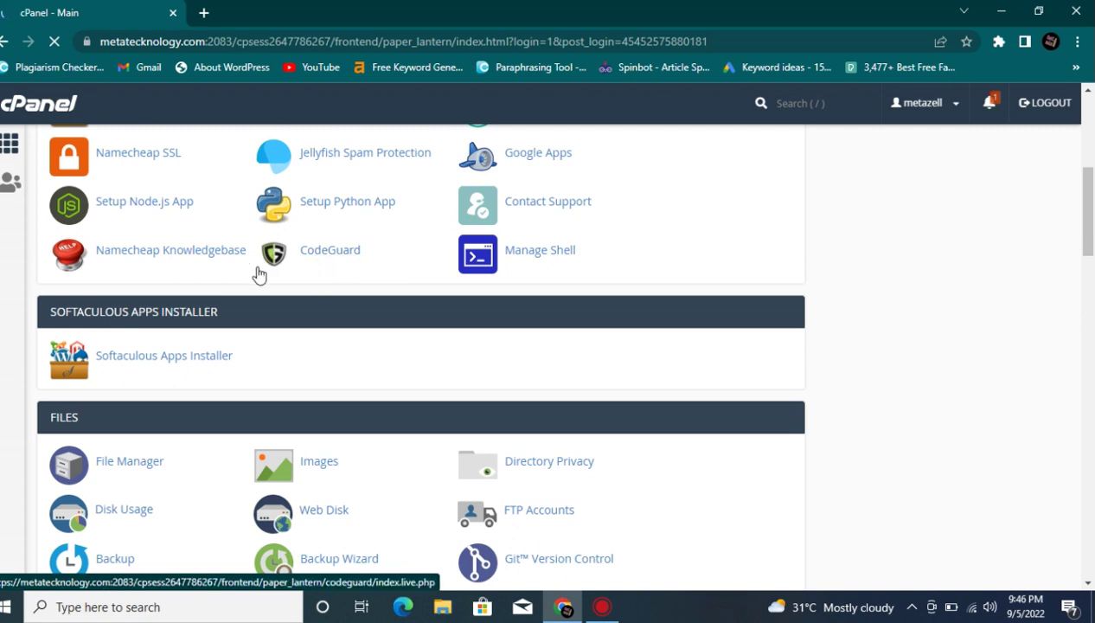
{"action": "scroll", "coordinate": [303, 280], "scroll_direction": "down", "scroll_amount": 10}
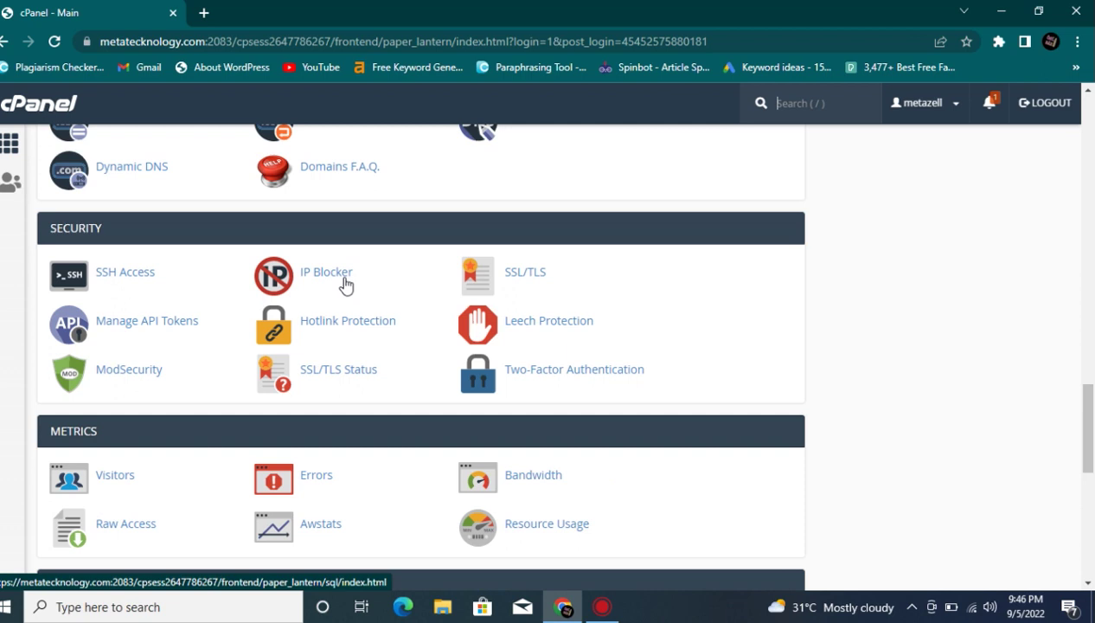
{"action": "scroll", "coordinate": [346, 285], "scroll_direction": "down", "scroll_amount": 2}
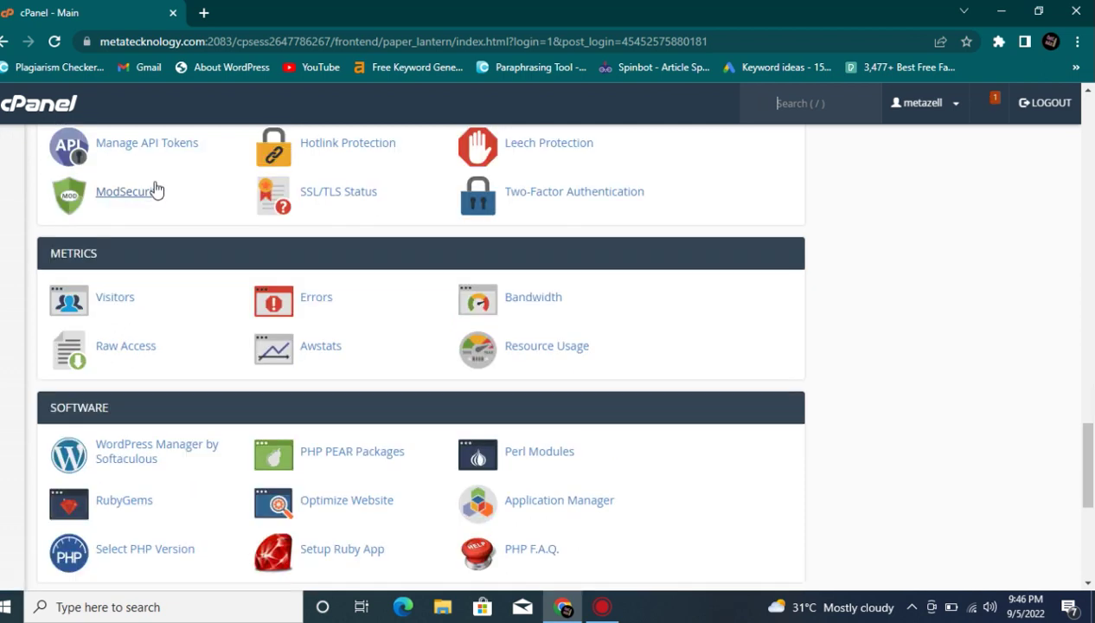
{"action": "left_click", "coordinate": [155, 190]}
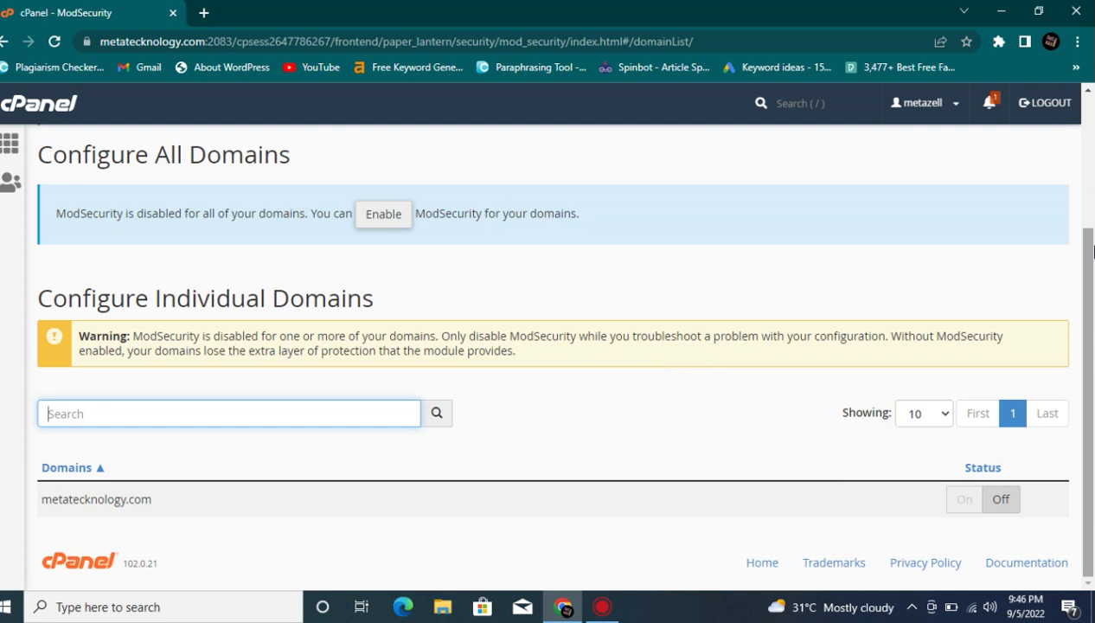
- Switch ModSecurity on and back off twice for the metatecknology.com domain
{"action": "mouse_move", "coordinate": [1092, 350]}
{"action": "left_mouse_down"}
{"action": "mouse_move", "coordinate": [1092, 303]}
{"action": "mouse_move", "coordinate": [1090, 355]}
{"action": "left_mouse_up"}
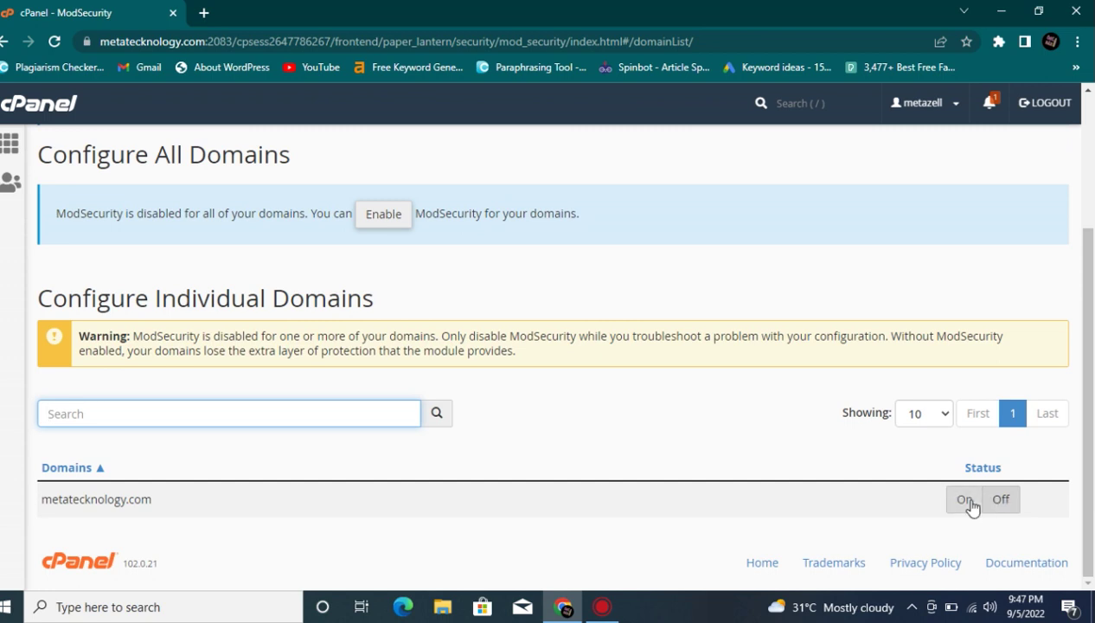
{"action": "left_click", "coordinate": [969, 505]}
{"action": "left_click", "coordinate": [999, 506]}
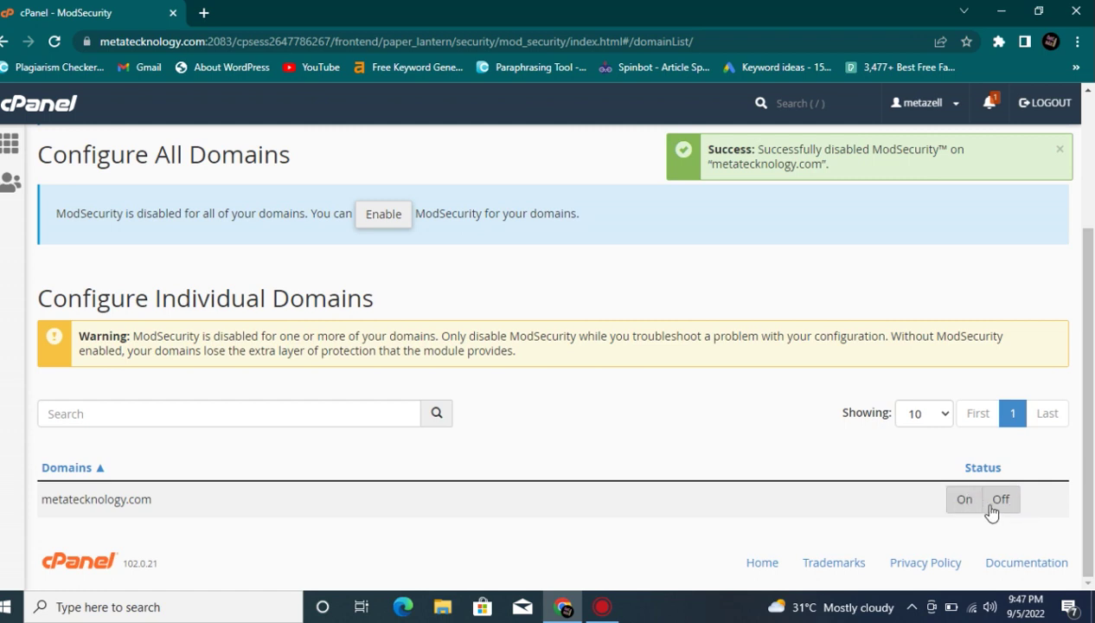
{"action": "left_click", "coordinate": [962, 502]}
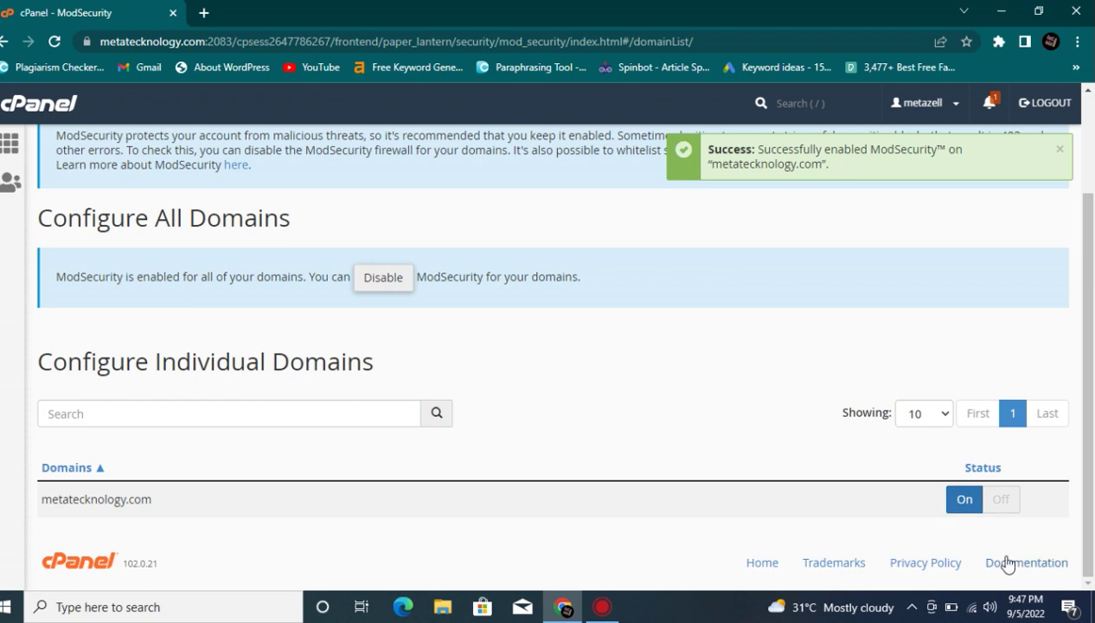
{"action": "left_click", "coordinate": [1005, 506]}
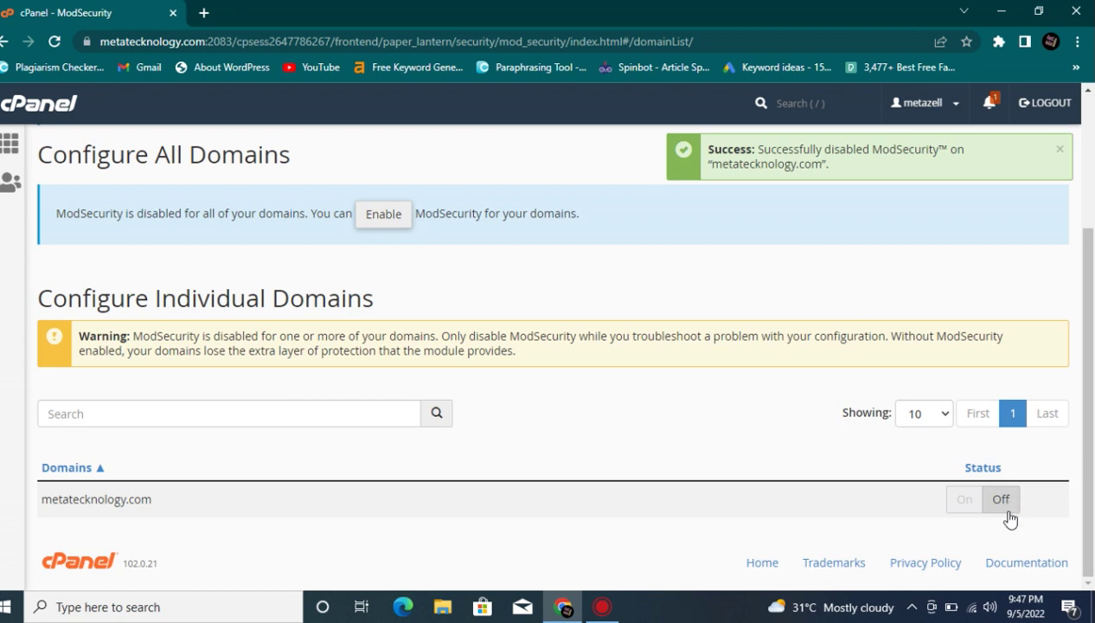
- Return to the cPanel main page and open Select PHP Version from the Software section
{"action": "left_click", "coordinate": [7, 43]}
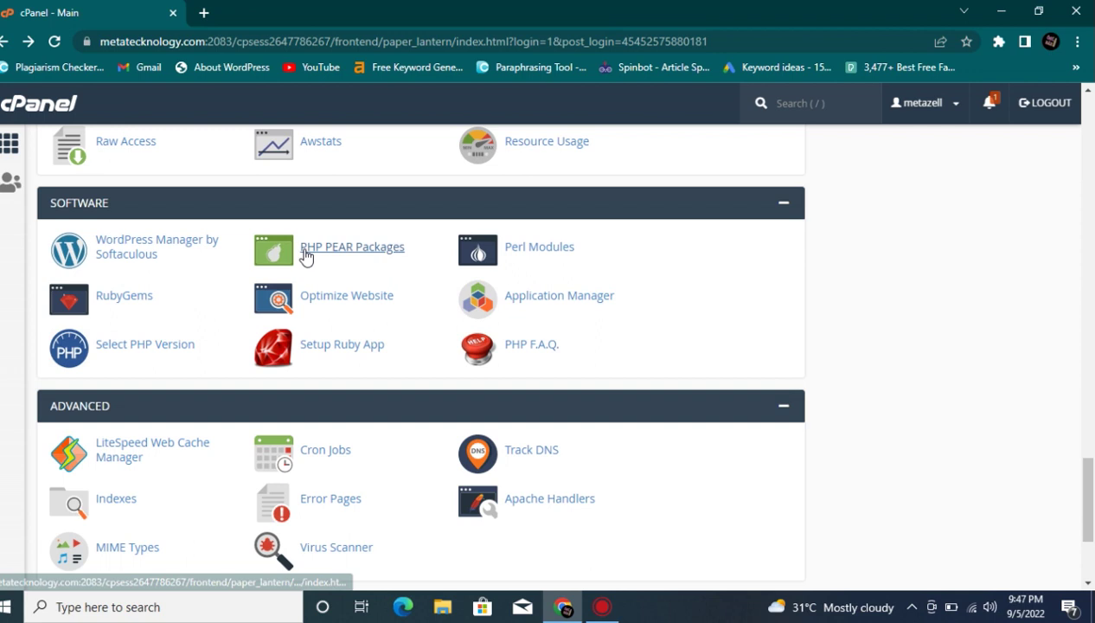
{"action": "left_click", "coordinate": [132, 346]}
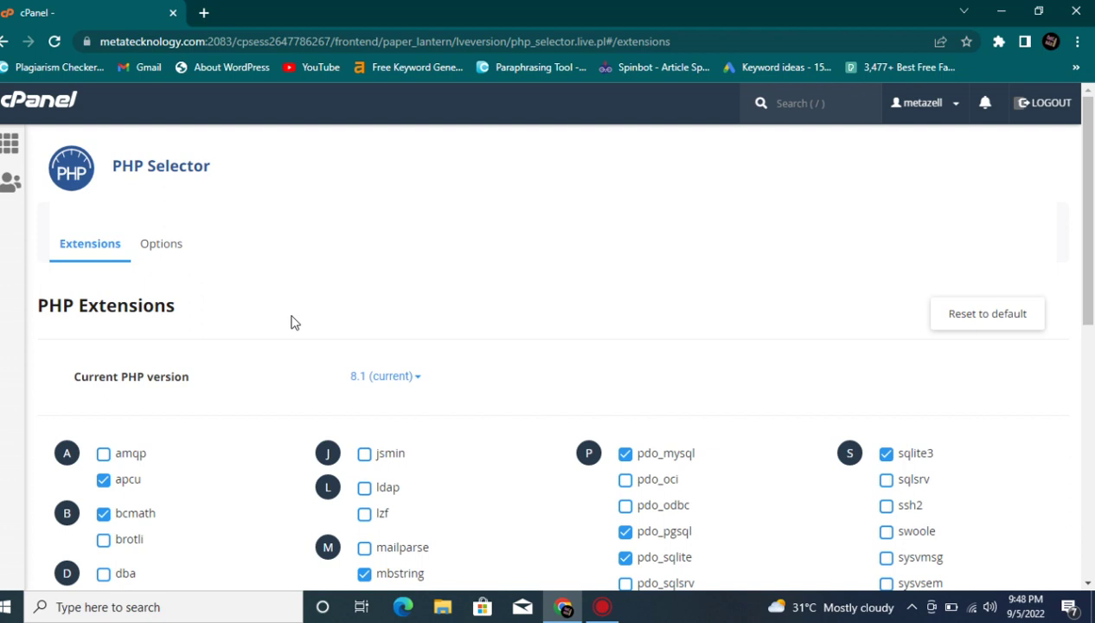
- Review the selectable PHP versions for the Current PHP version setting through to the 8.1 entry, keeping the current selection
{"action": "left_click", "coordinate": [419, 381]}
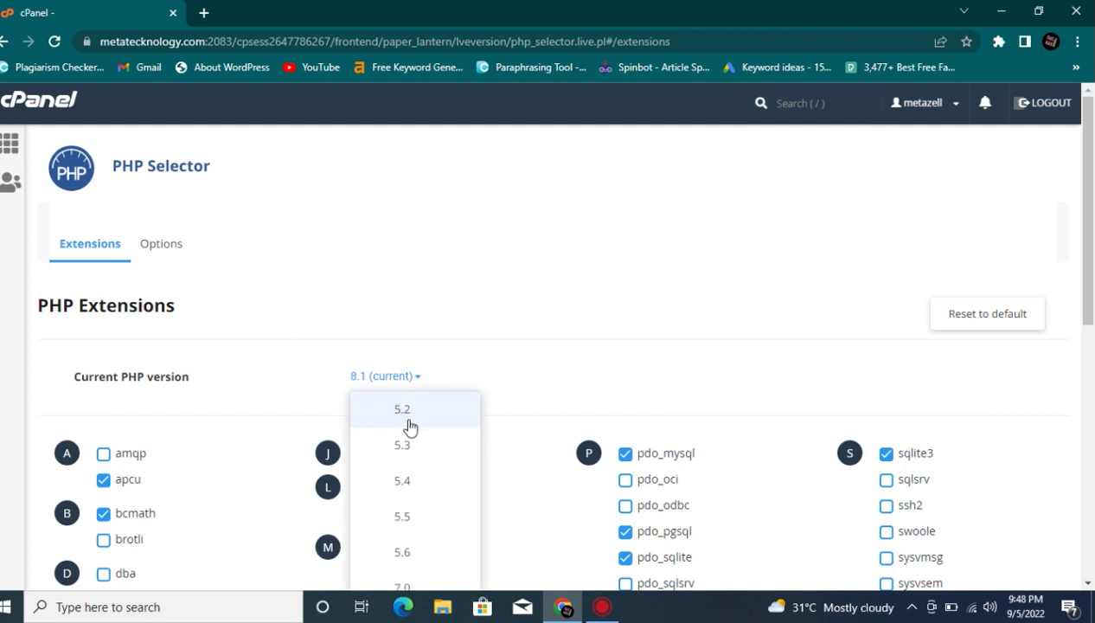
{"action": "scroll", "coordinate": [410, 428], "scroll_direction": "down", "scroll_amount": 3}
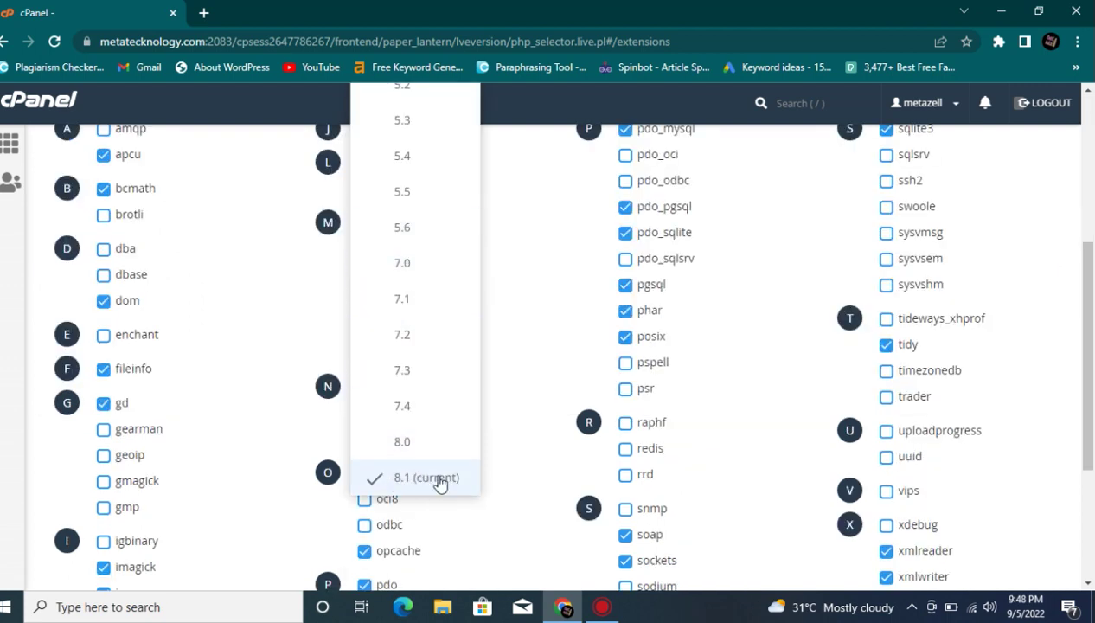
{"action": "left_click", "coordinate": [498, 474]}
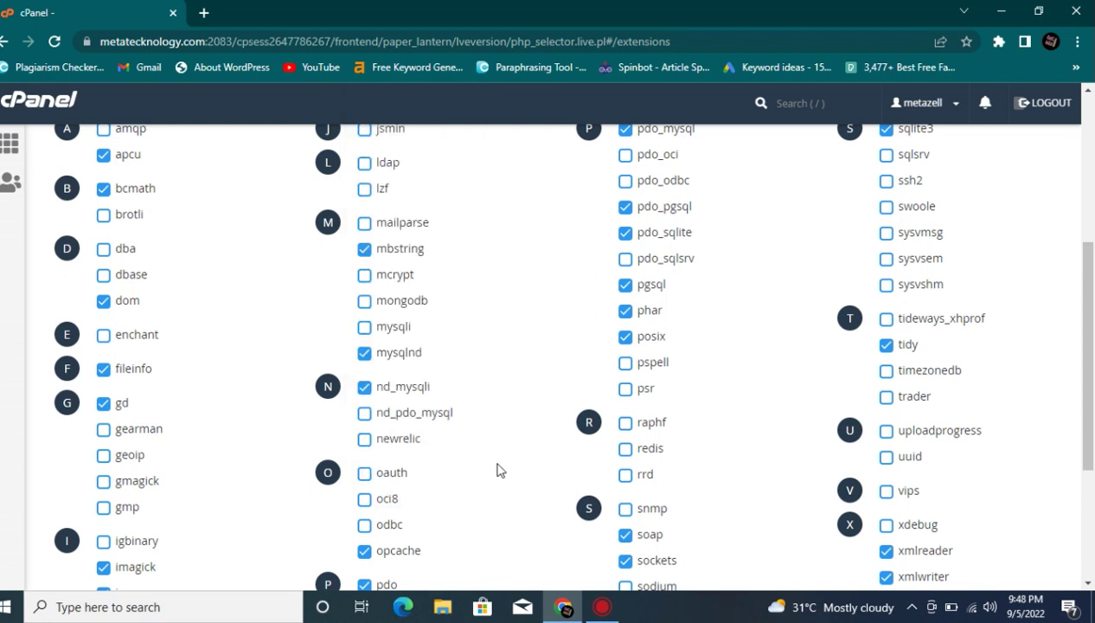
{"action": "scroll", "coordinate": [498, 474], "scroll_direction": "up", "scroll_amount": 4}
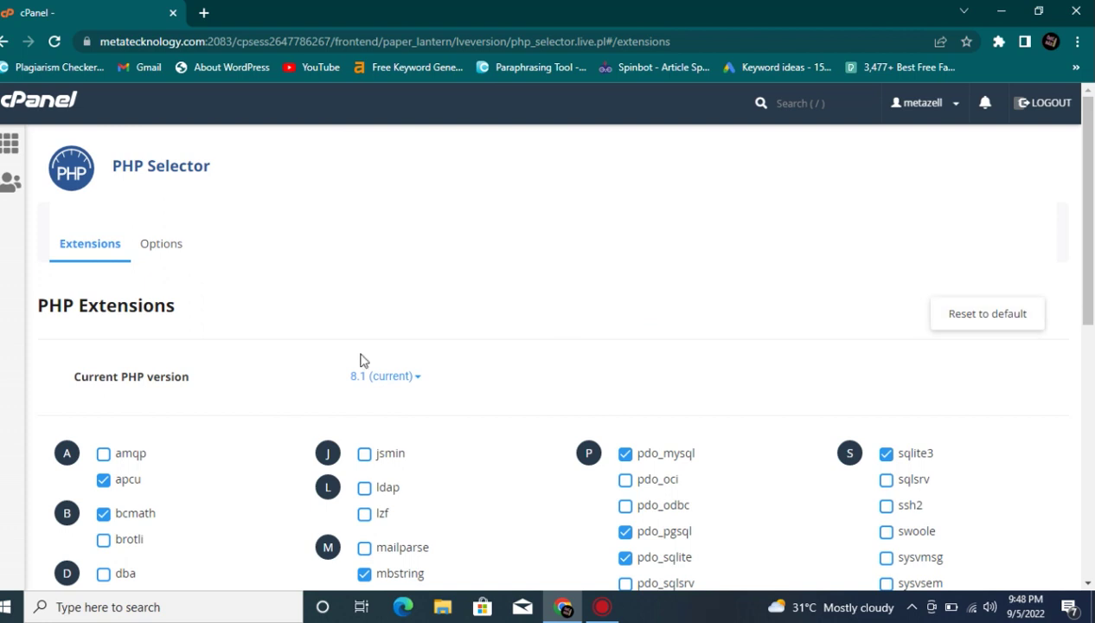
{"action": "left_click", "coordinate": [989, 313]}
{"action": "left_click", "coordinate": [608, 611]}
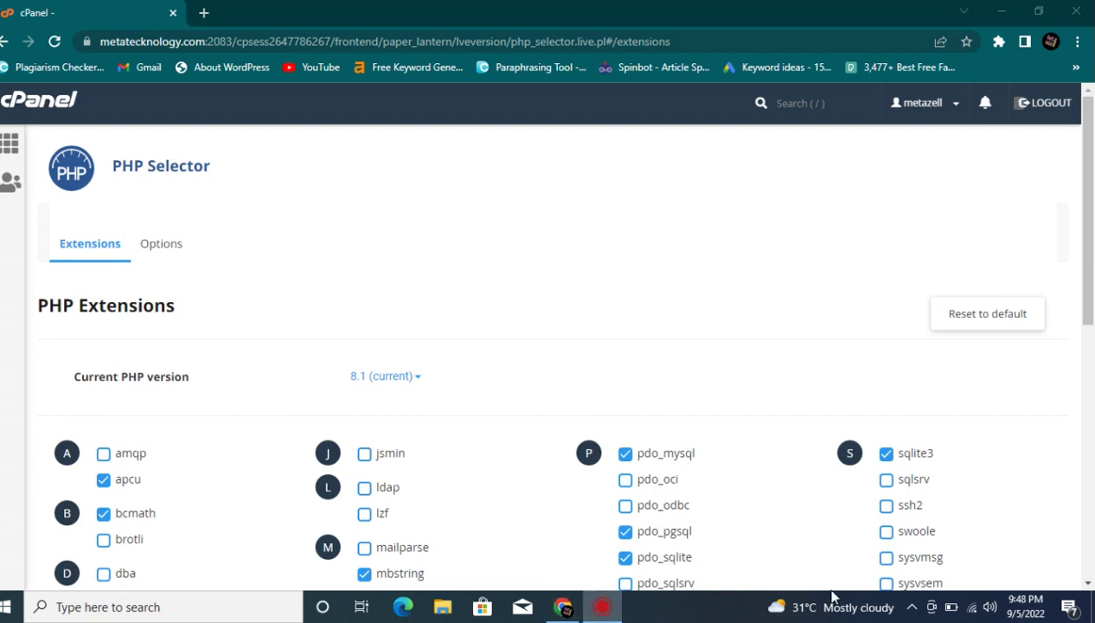
{"action": "left_click", "coordinate": [918, 606]}
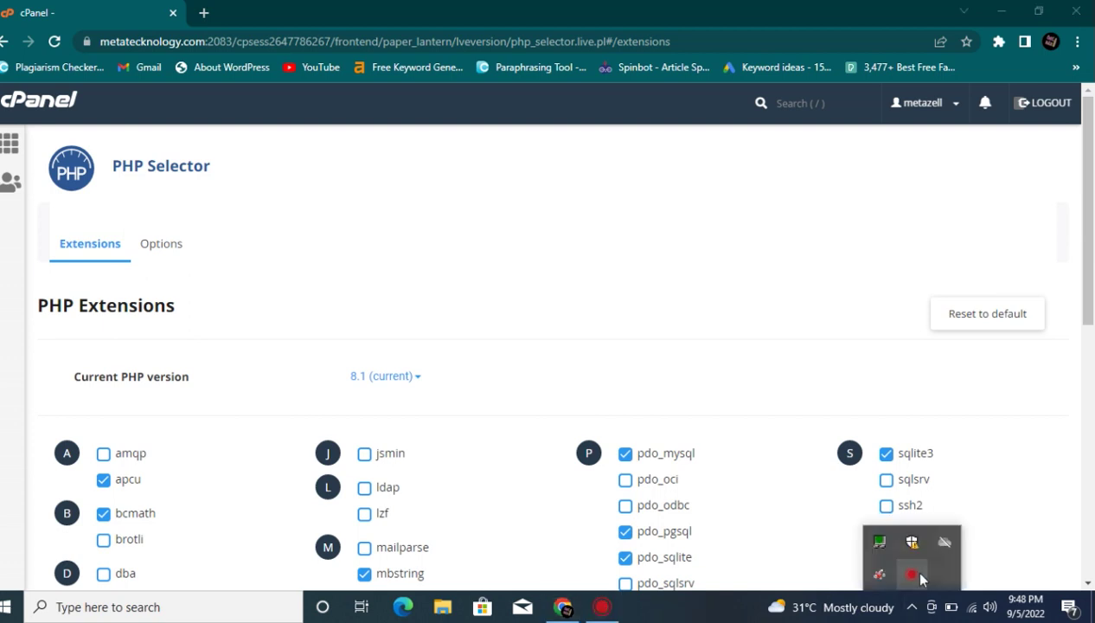
{"action": "right_click", "coordinate": [920, 573]}
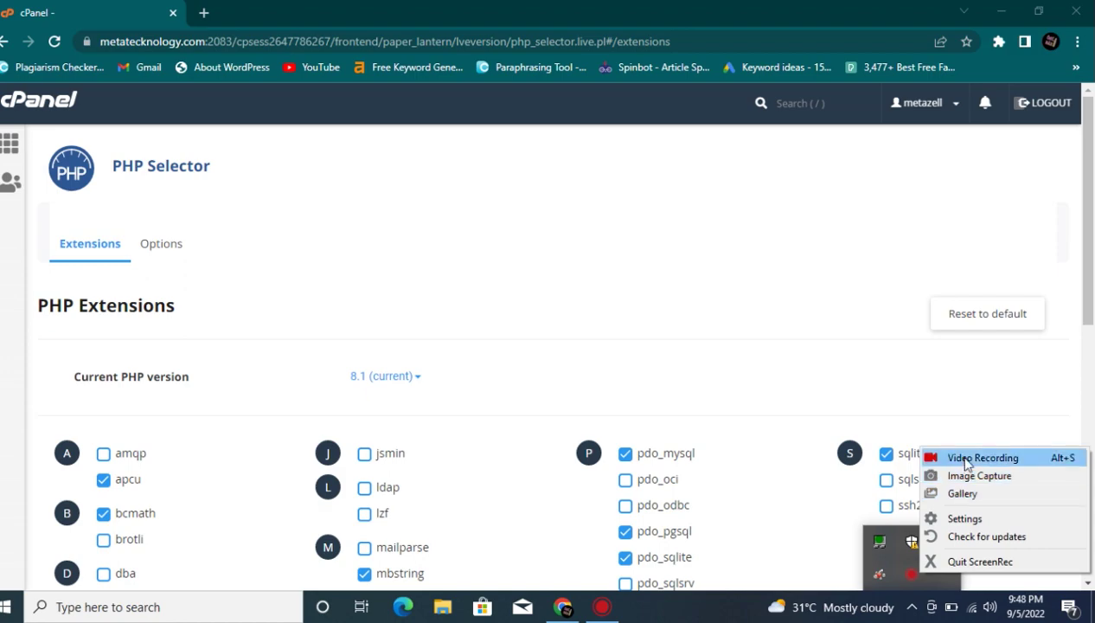